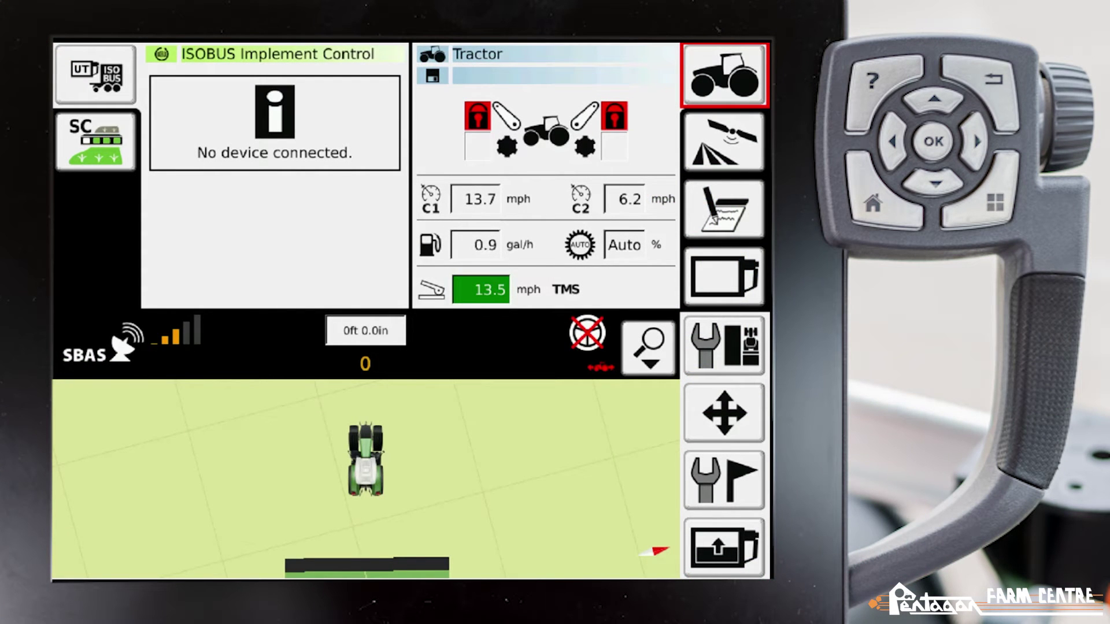
Switch the centre panel from the tractor overview to VarioGuide guidance
key(Down)
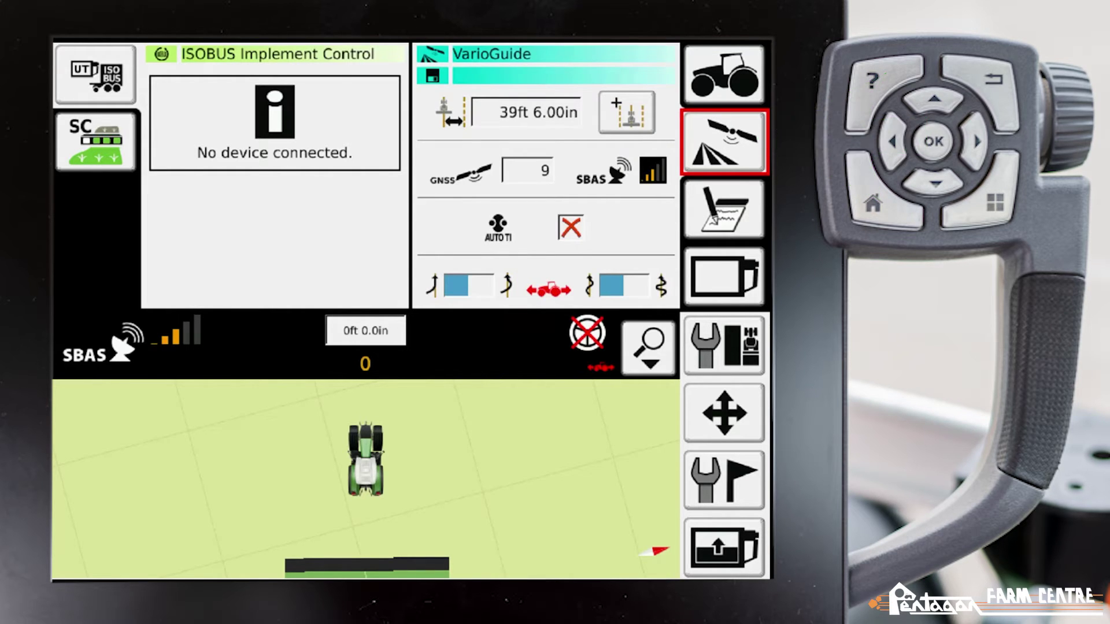
In North Quarter's field settings, start a new wayline of type A+angle
key(Return)
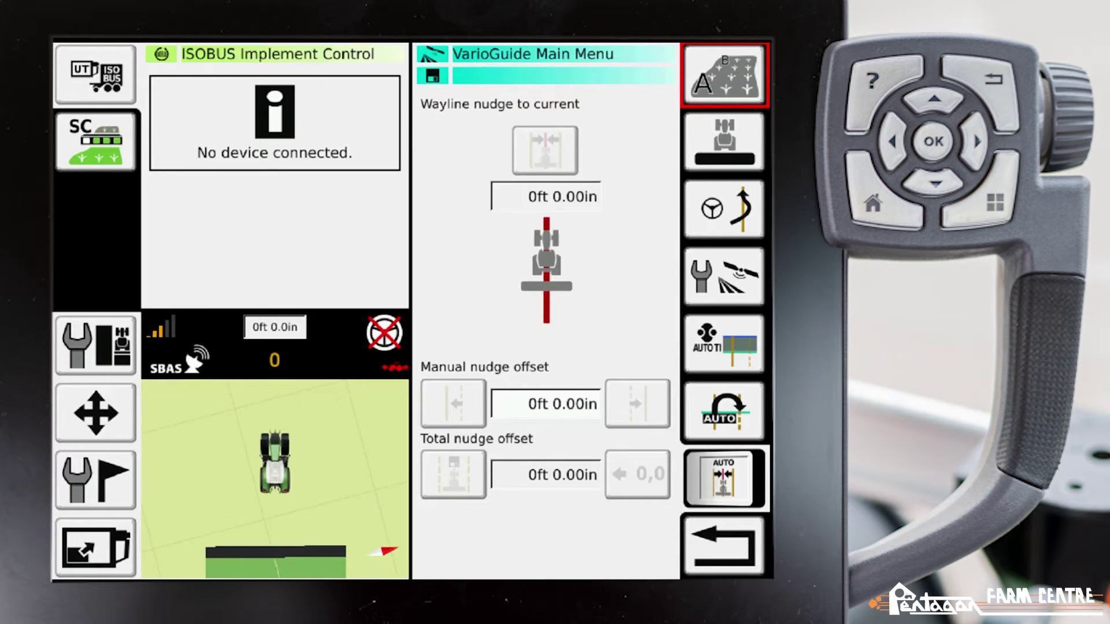
key(Return)
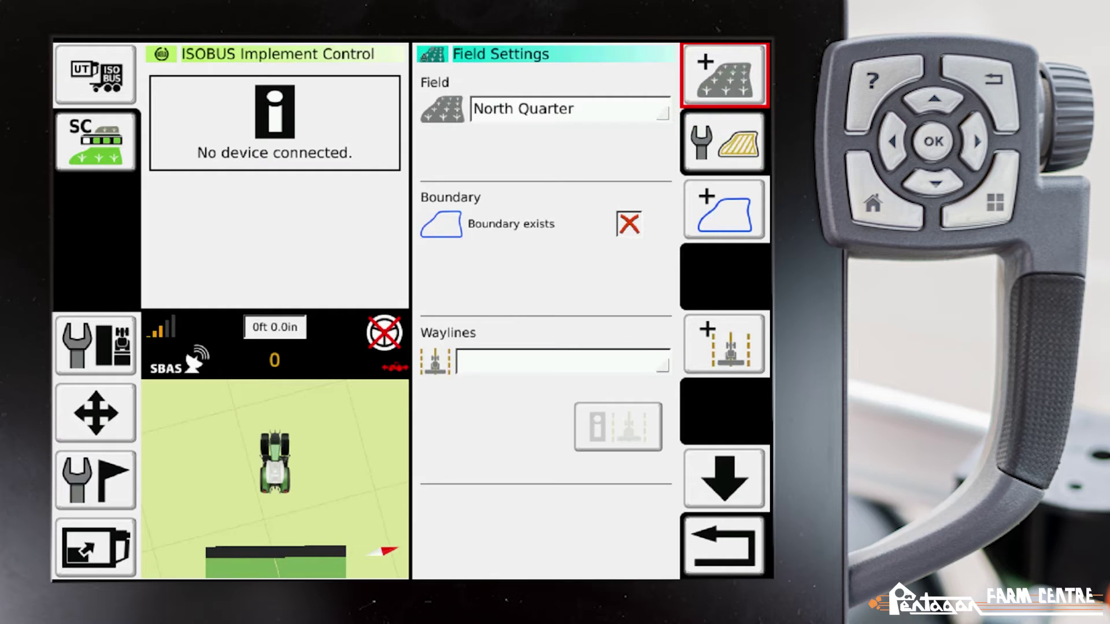
key(Down)
key(Down)
key(Down)
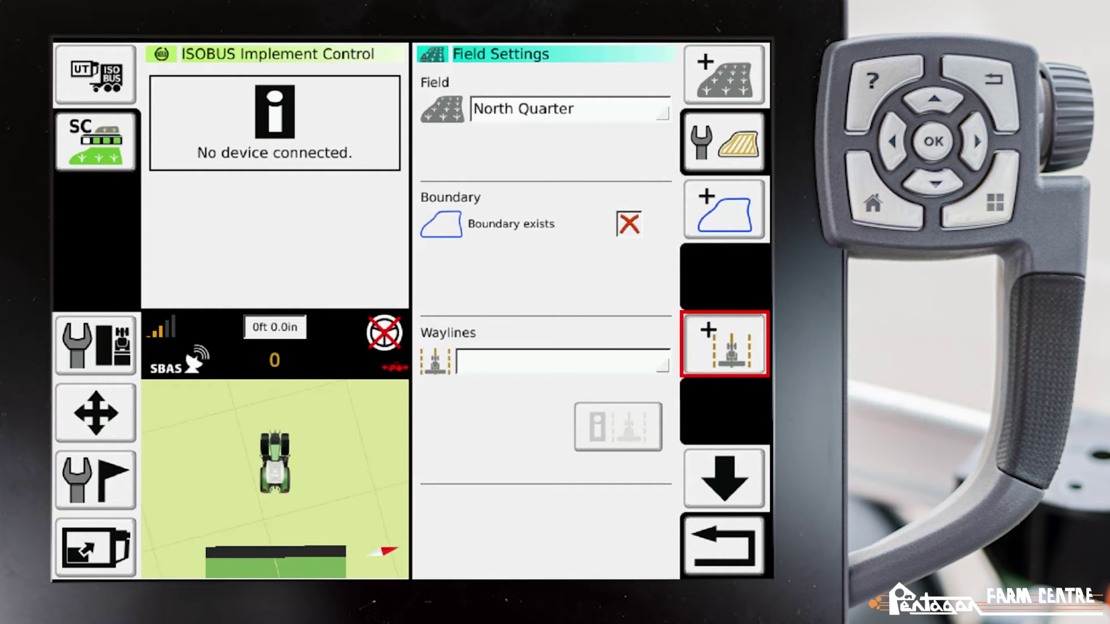
key(Return)
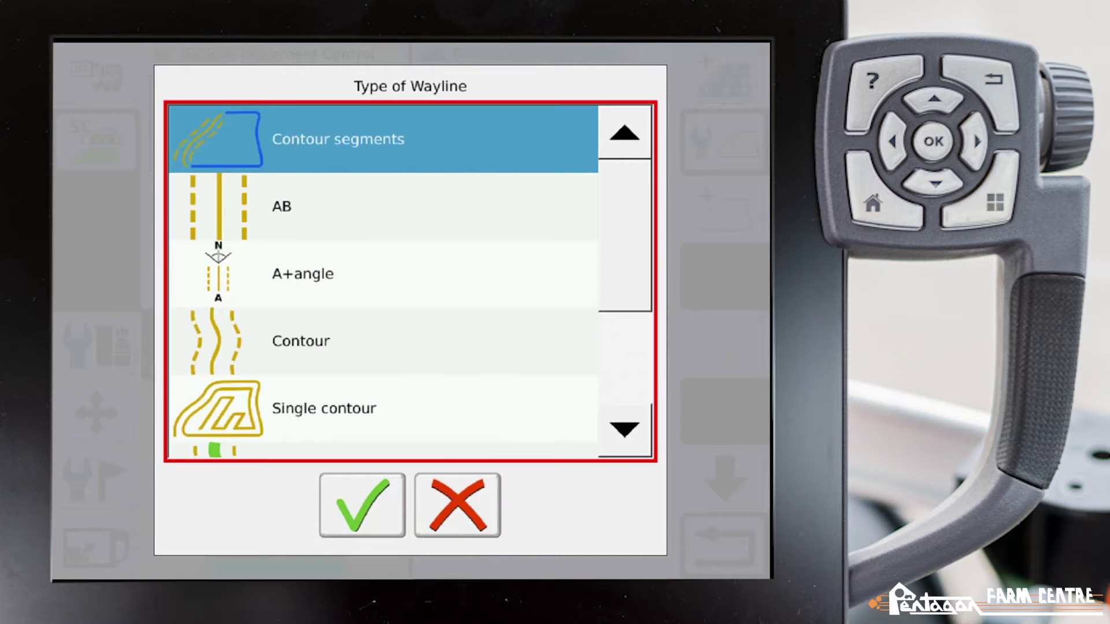
key(Down)
key(Down)
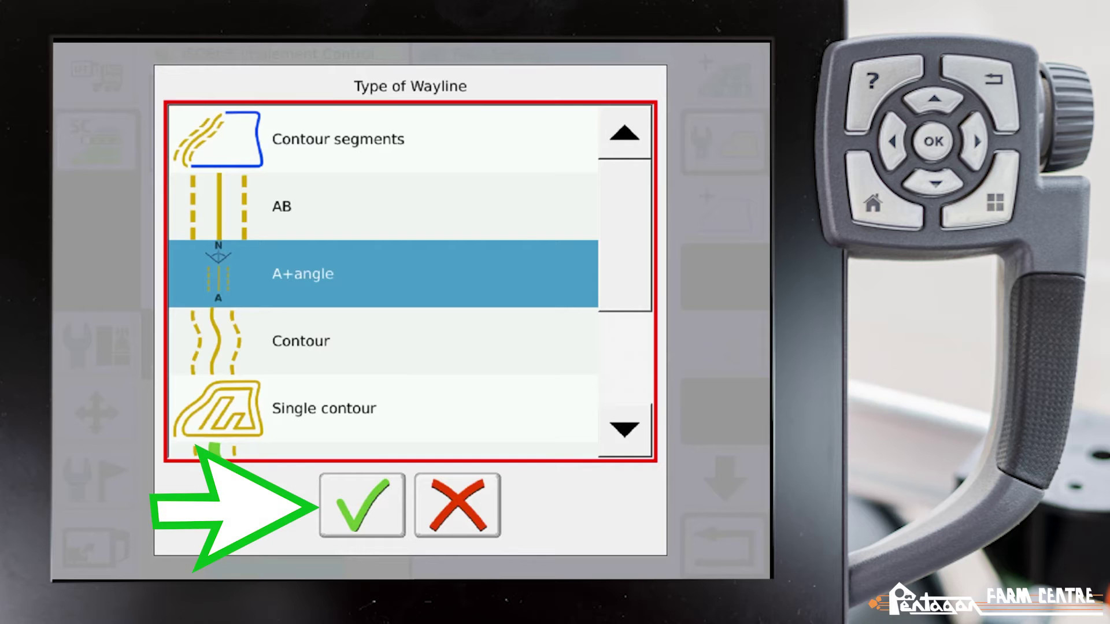
key(Return)
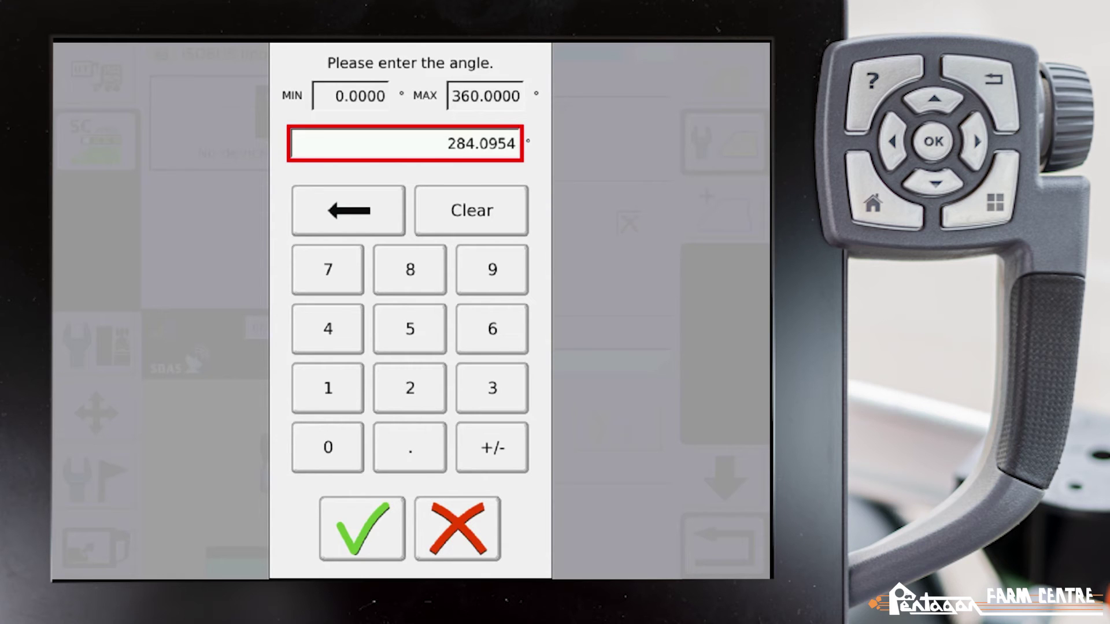
Replace the 284.0954° heading with a confirmed 90° wayline angle
key(Down)
key(Down)
key(Up)
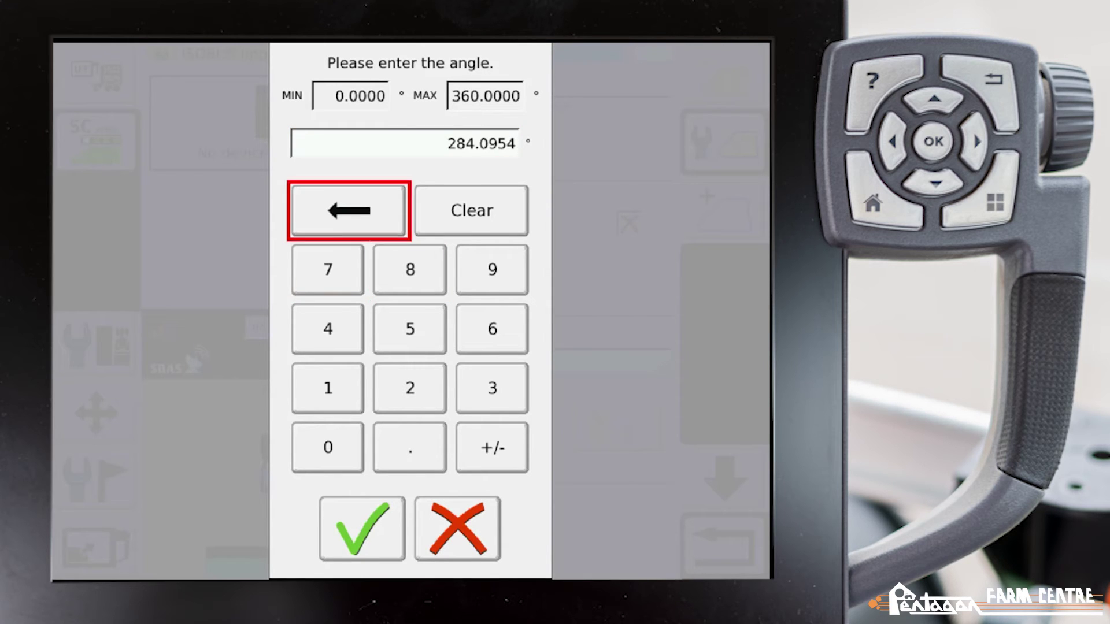
key(Right)
key(Return)
key(Down)
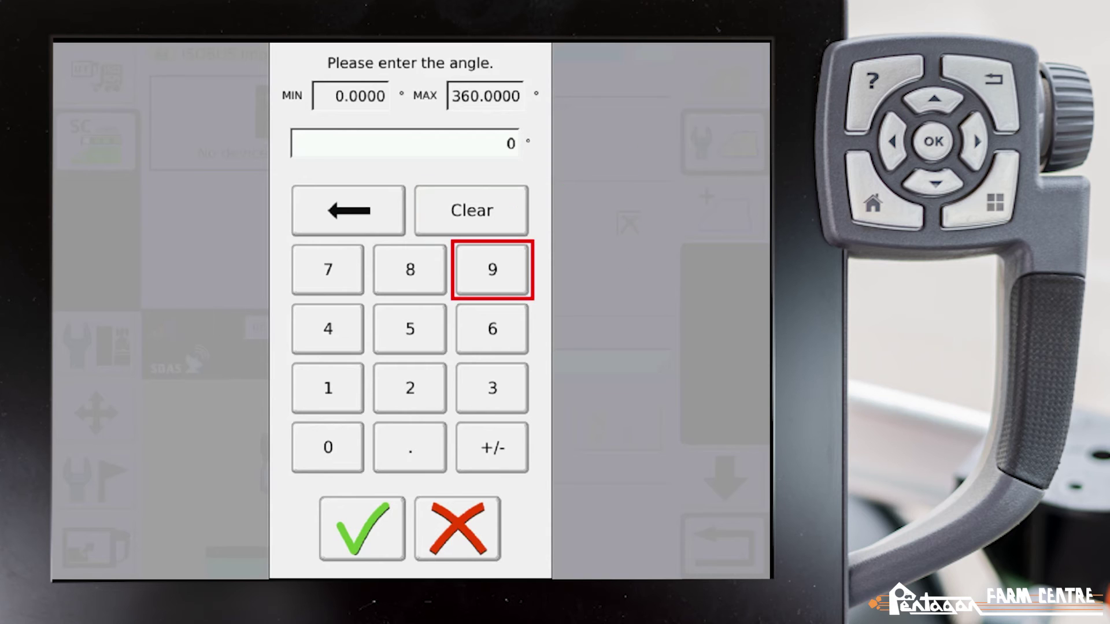
key(Return)
key(Down)
key(Down)
key(Down)
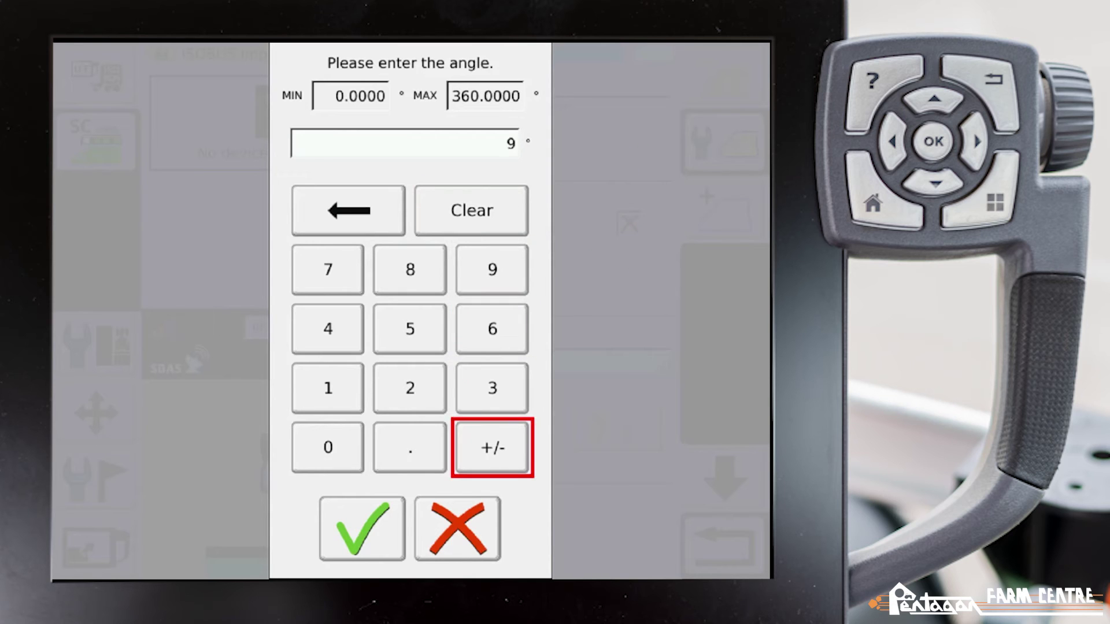
key(Left)
key(Left)
key(Return)
key(Down)
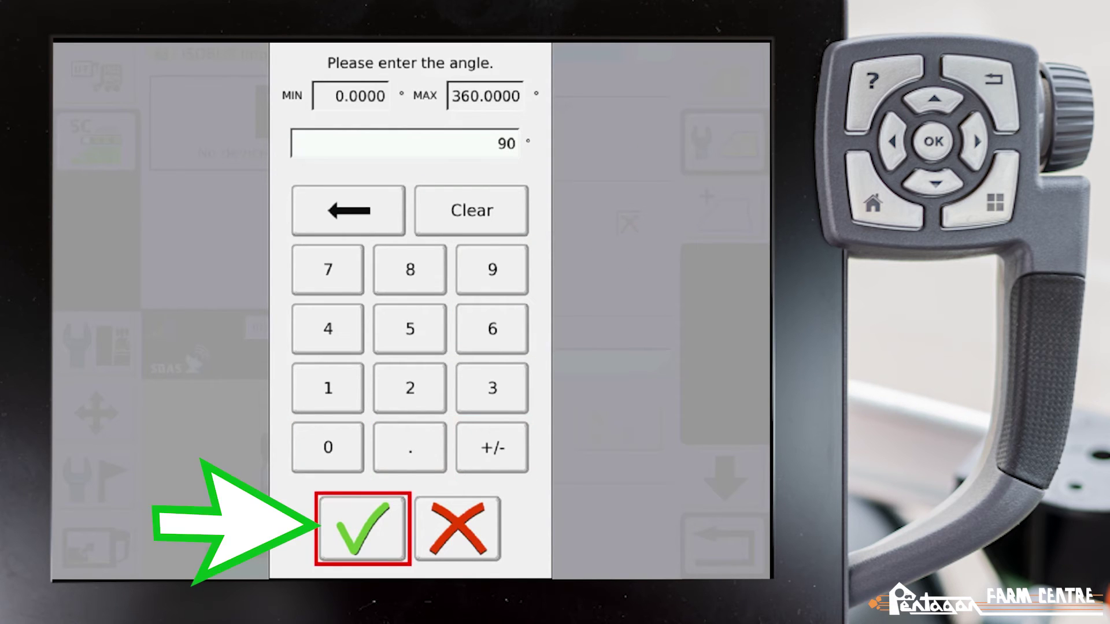
key(Return)
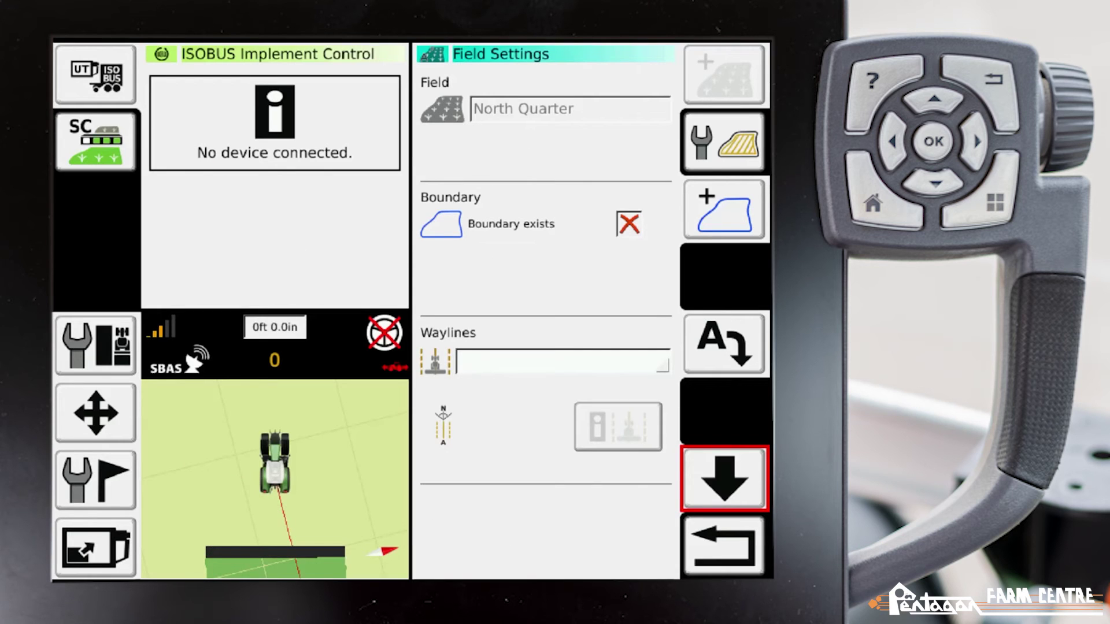
Finish planning and close the name editor, keeping the name 'Wayline A+angle'
key(Up)
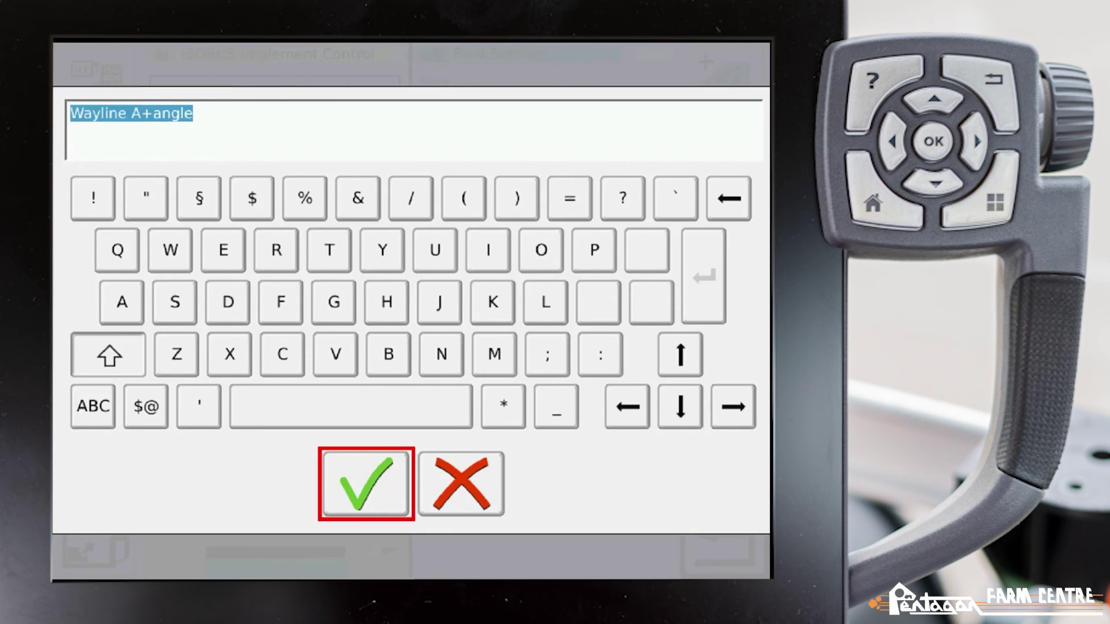
key(Right)
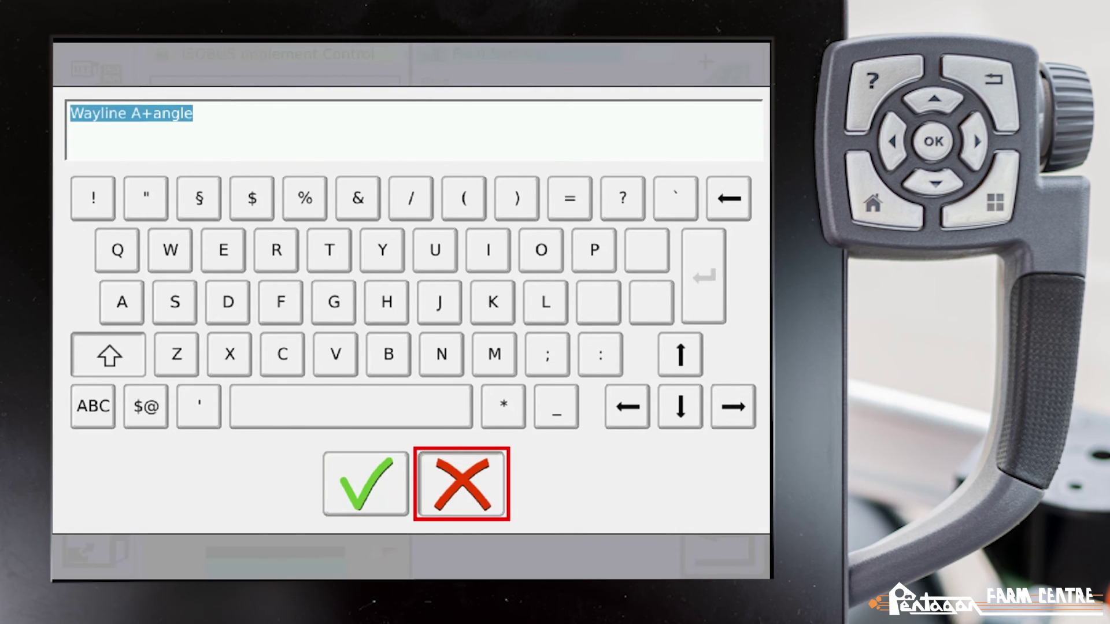
key(Return)
Save 'Wayline A+angle' to North Quarter using save-and-activate
key(Down)
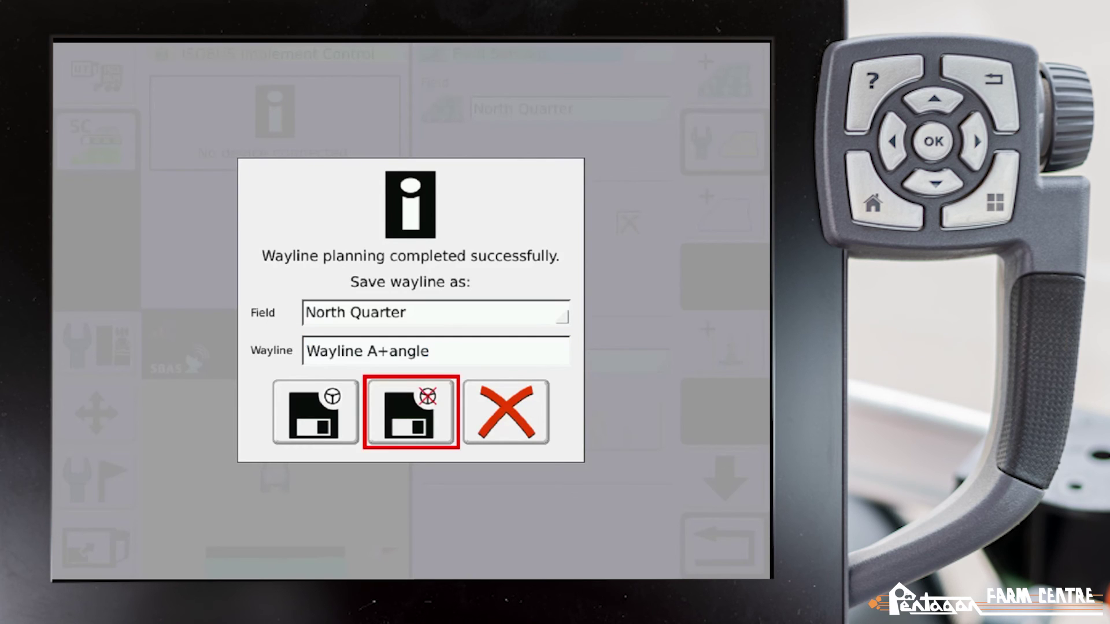
key(Left)
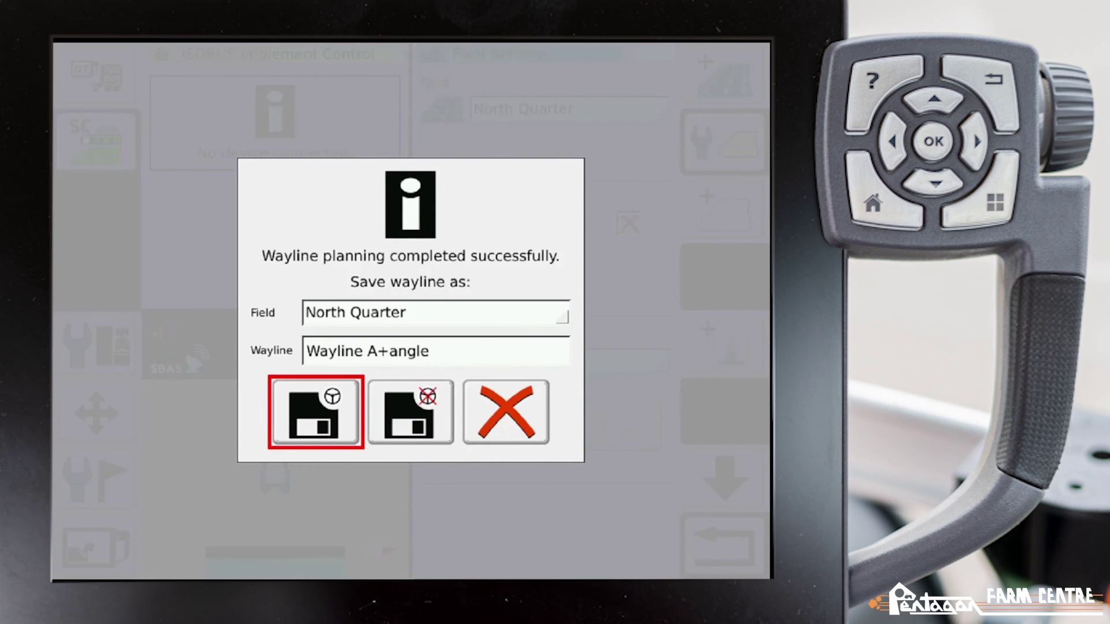
key(Right)
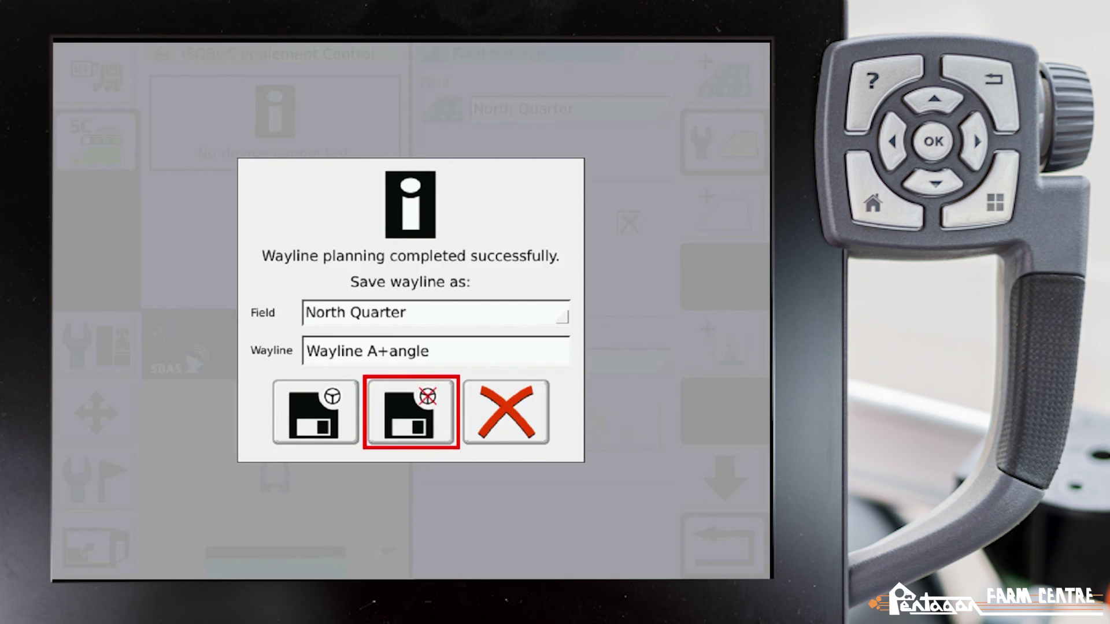
key(Right)
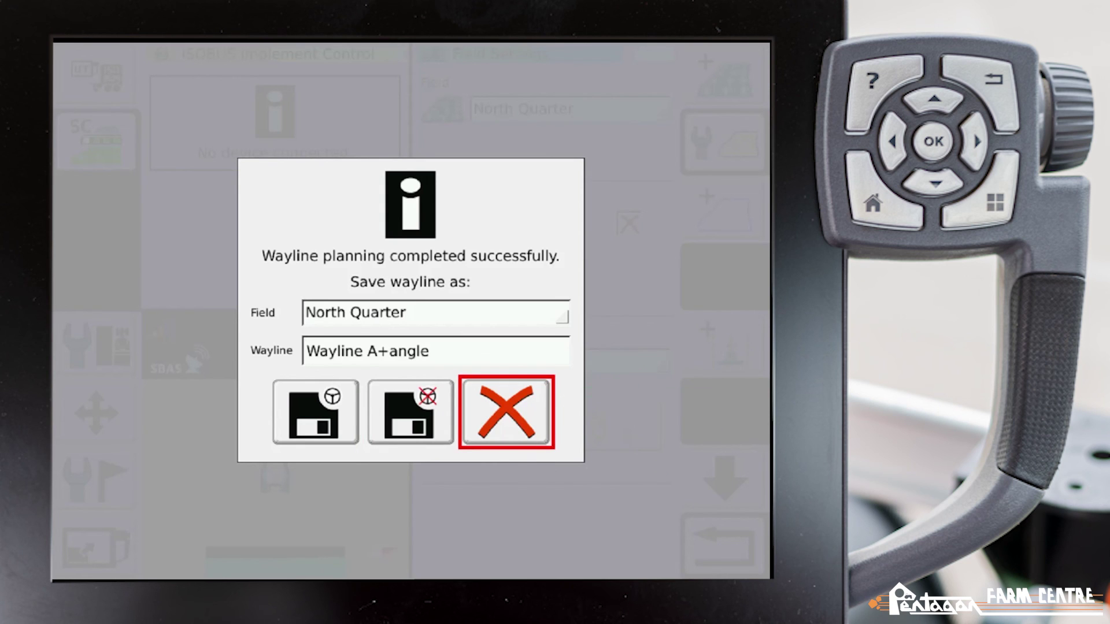
key(Left)
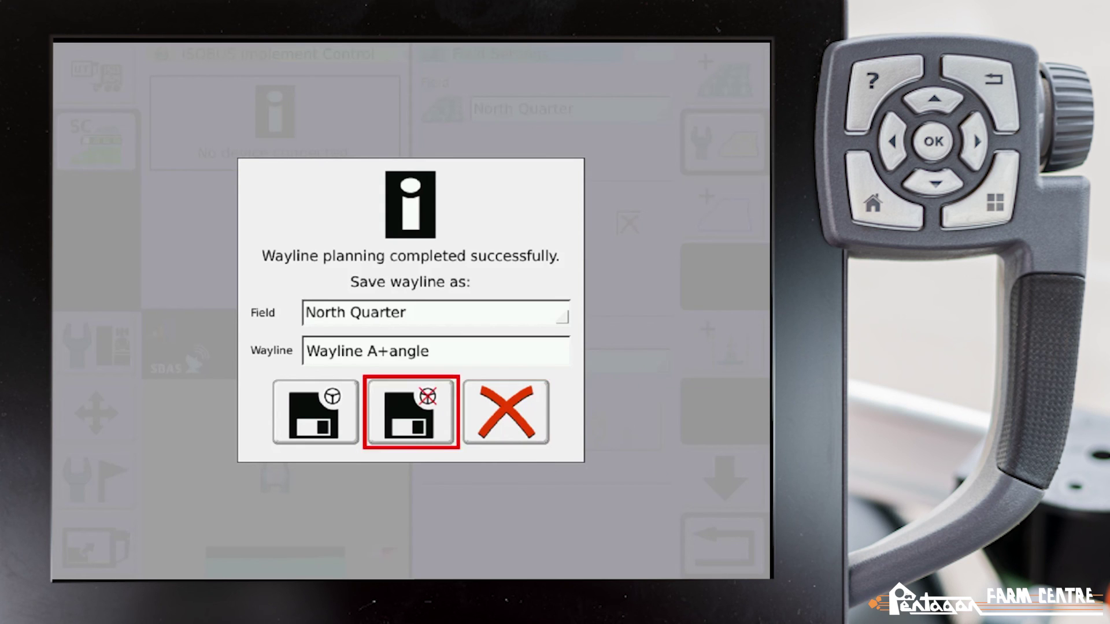
key(Left)
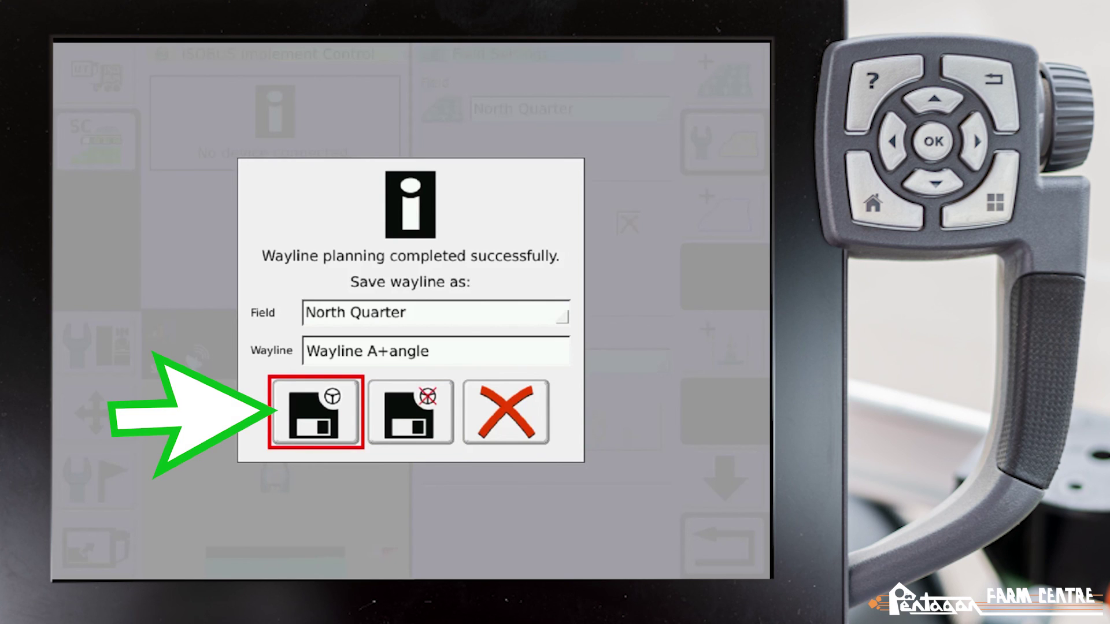
key(Return)
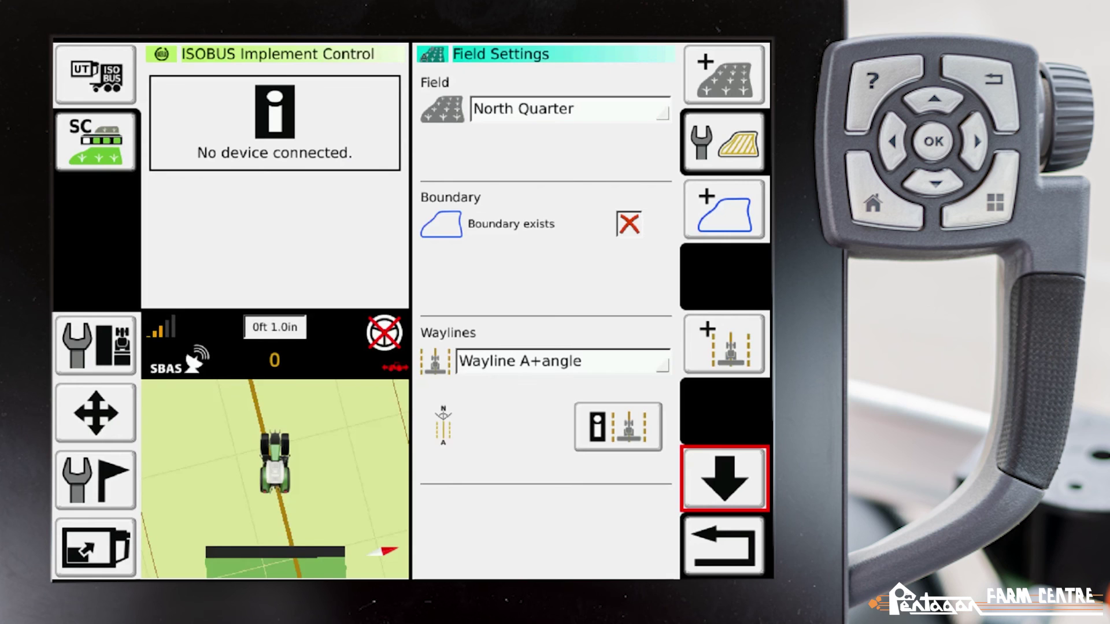